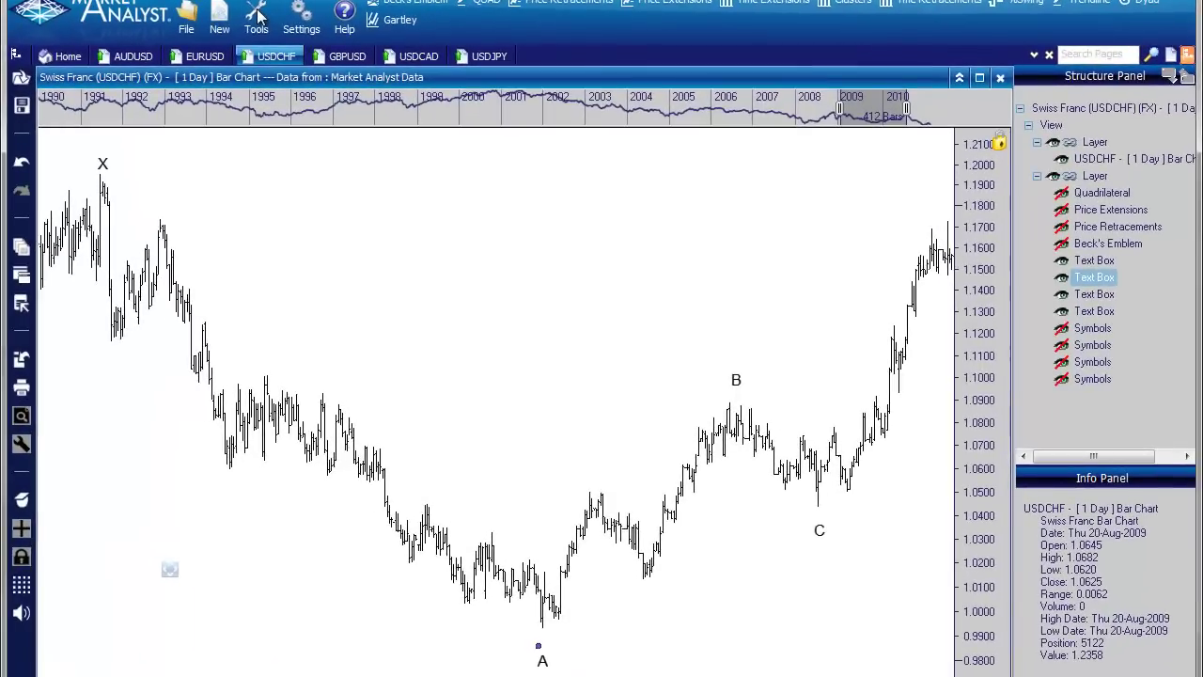
Step: Project a red 100% price extension from A through B to C, marking 1.1395
click(291, 47)
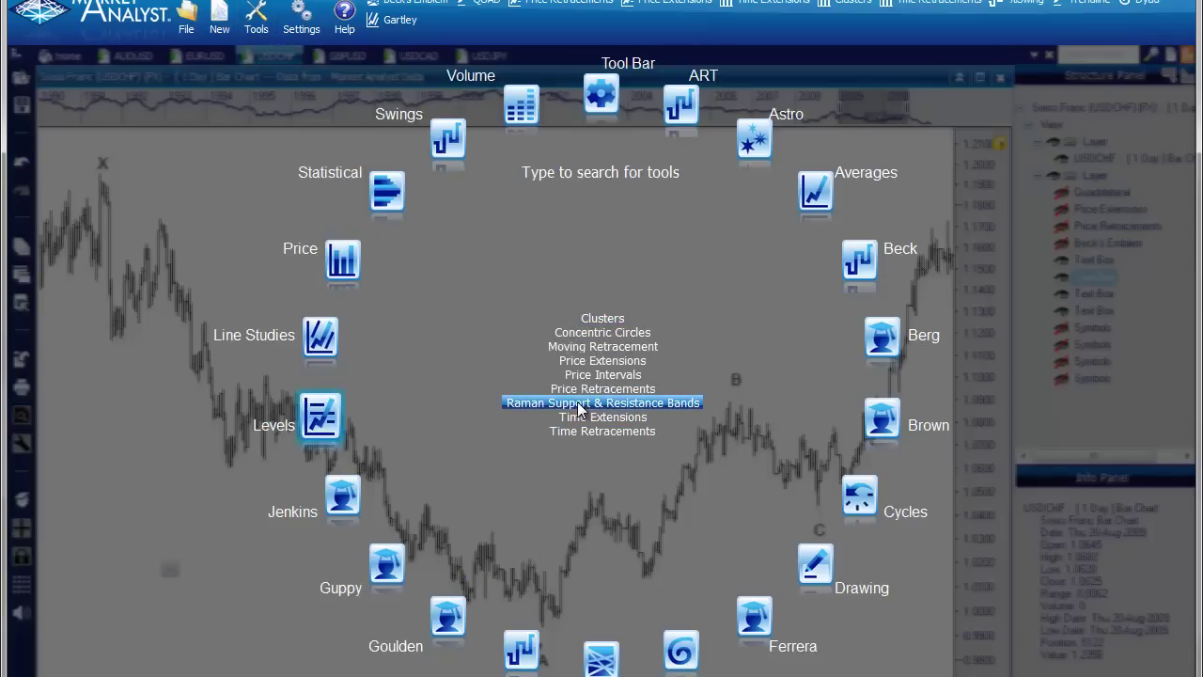
click(612, 362)
mouse_move(555, 631)
mouse_down()
mouse_move(633, 596)
mouse_move(698, 545)
mouse_move(729, 484)
mouse_move(741, 405)
mouse_up()
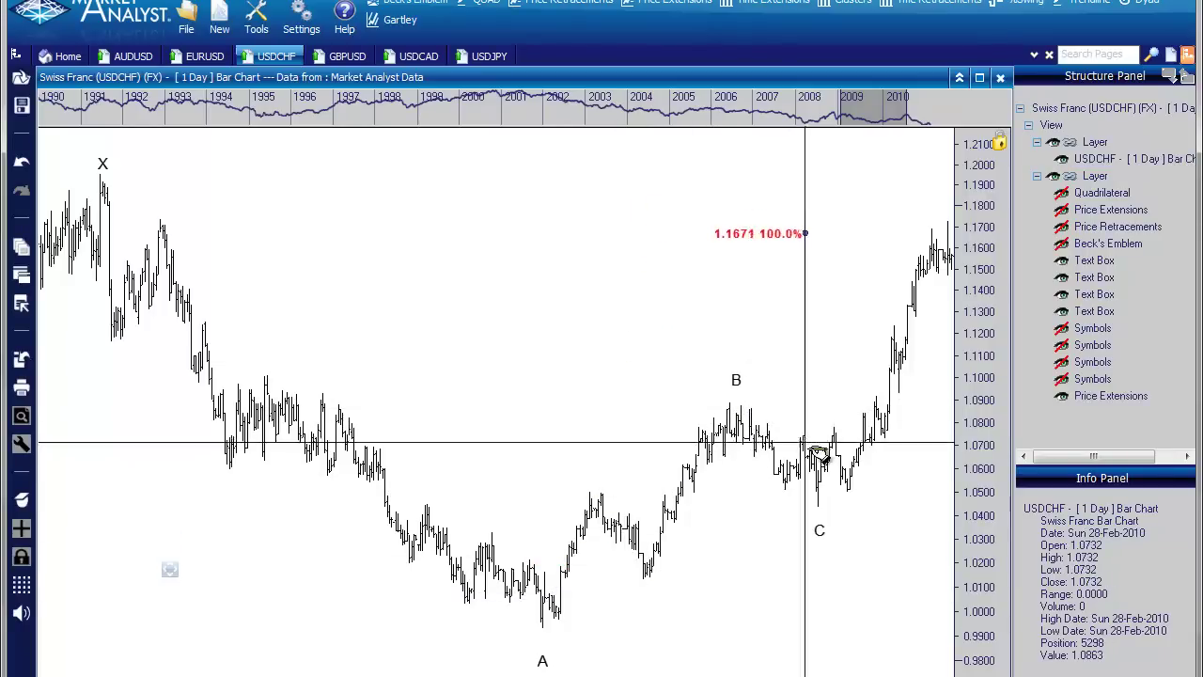
click(832, 509)
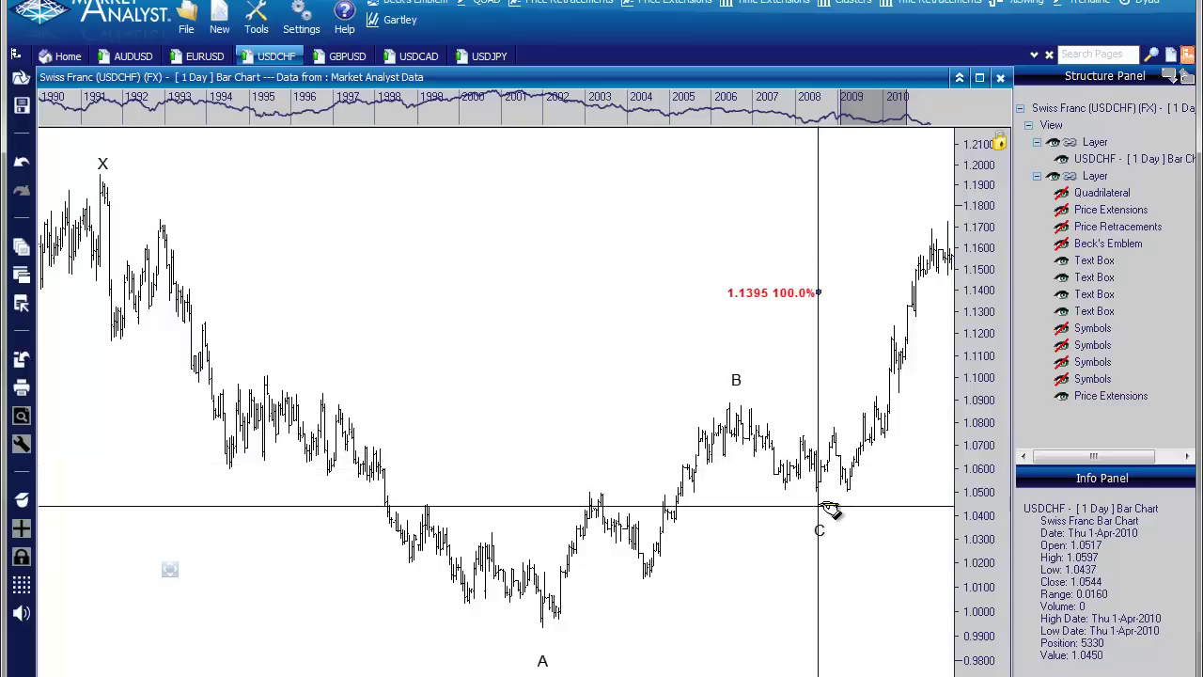
click(928, 516)
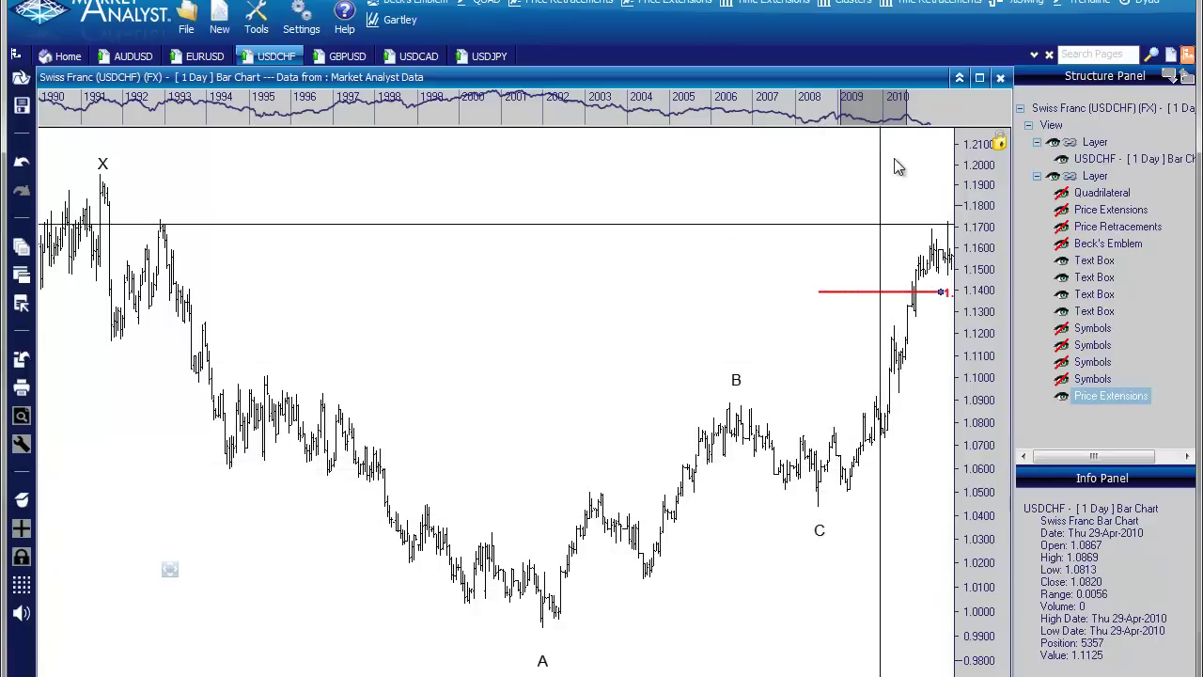
drag(907, 108, 914, 108)
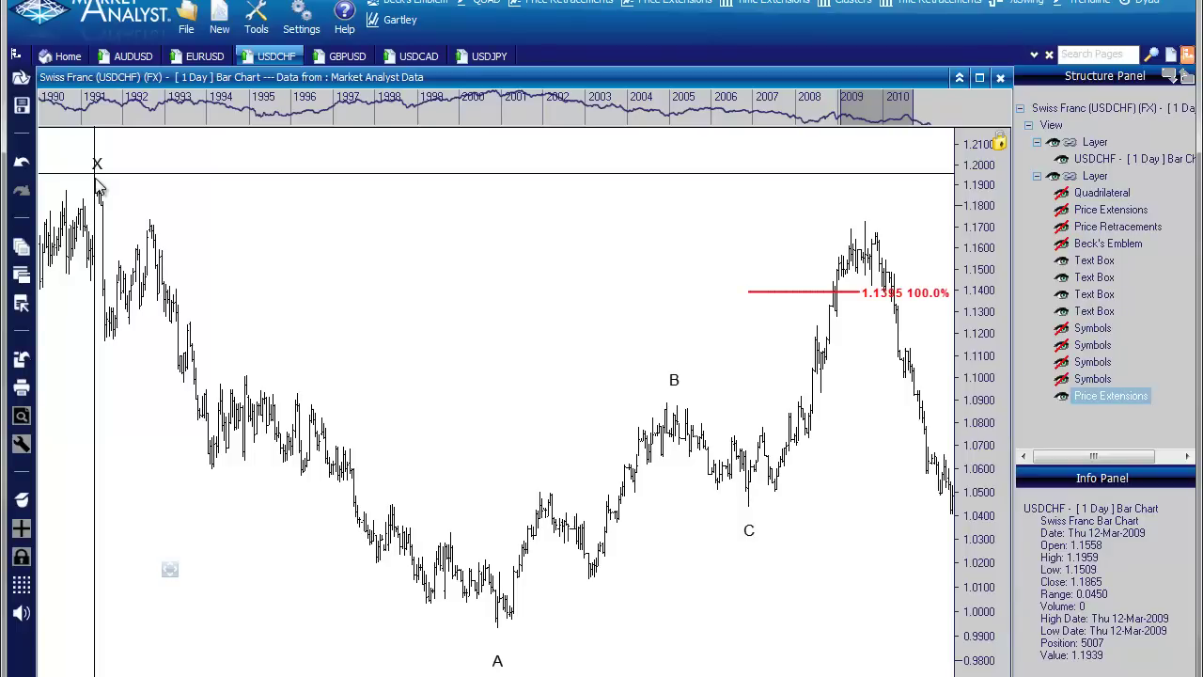
Step: Draw a Fibonacci retracement from the X high 1.1959 to the A low 0.9934, levels extended right
click(255, 16)
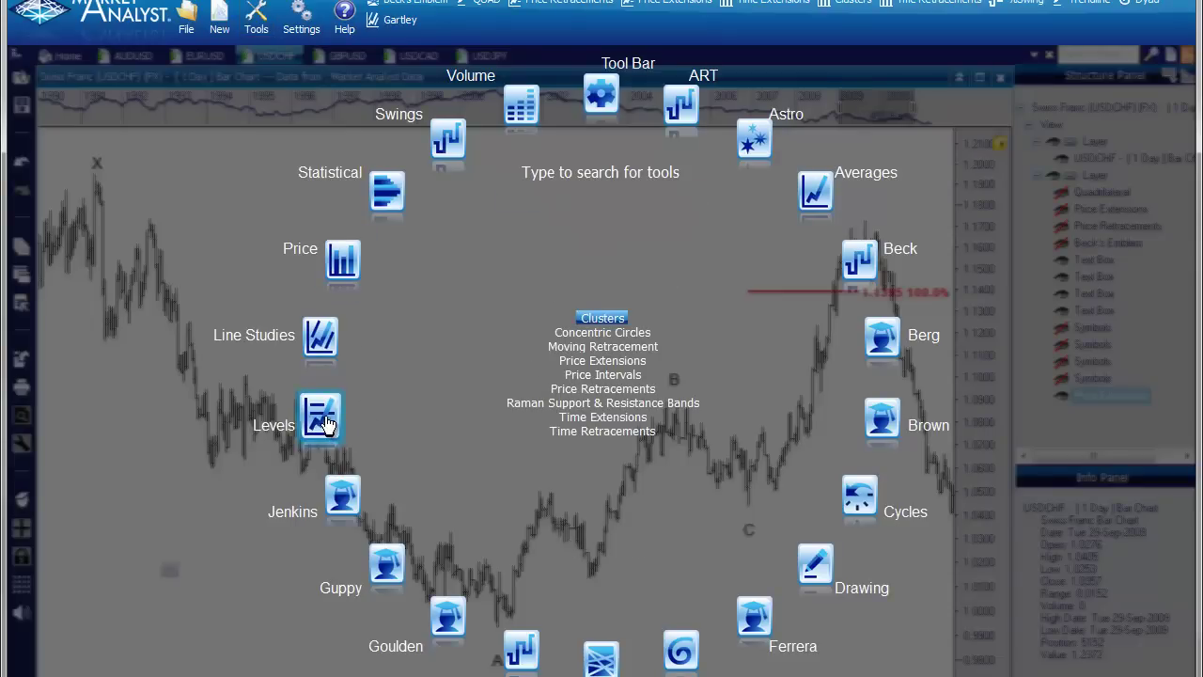
click(623, 389)
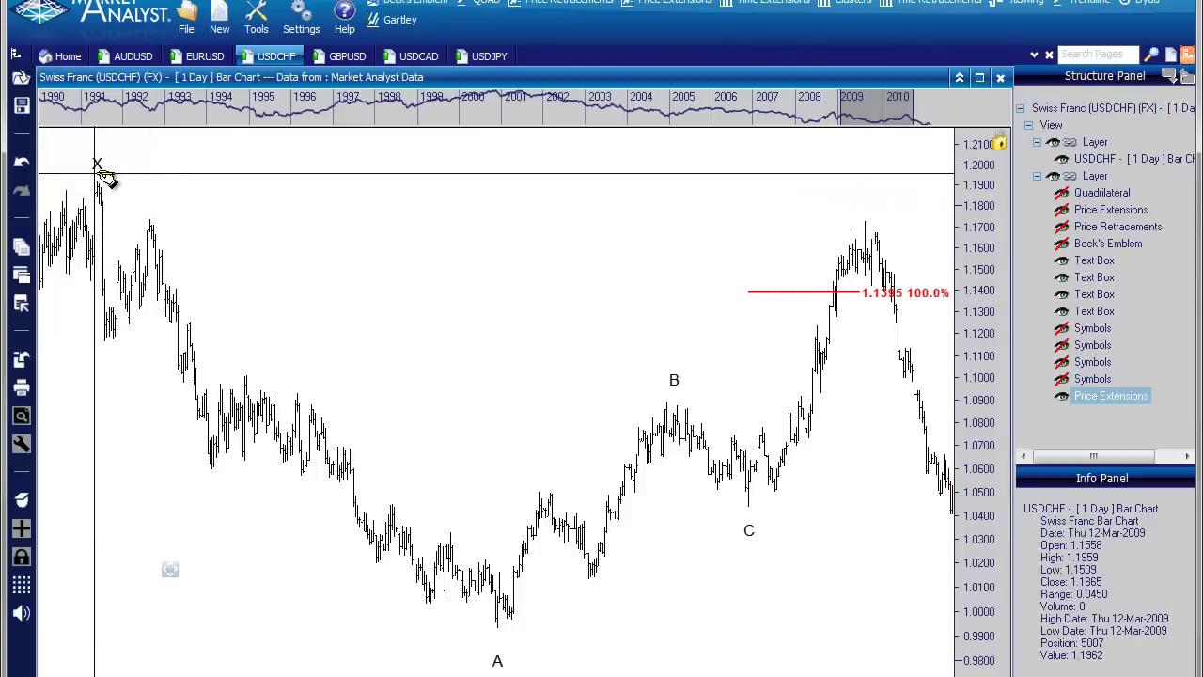
click(95, 173)
drag(95, 173, 497, 628)
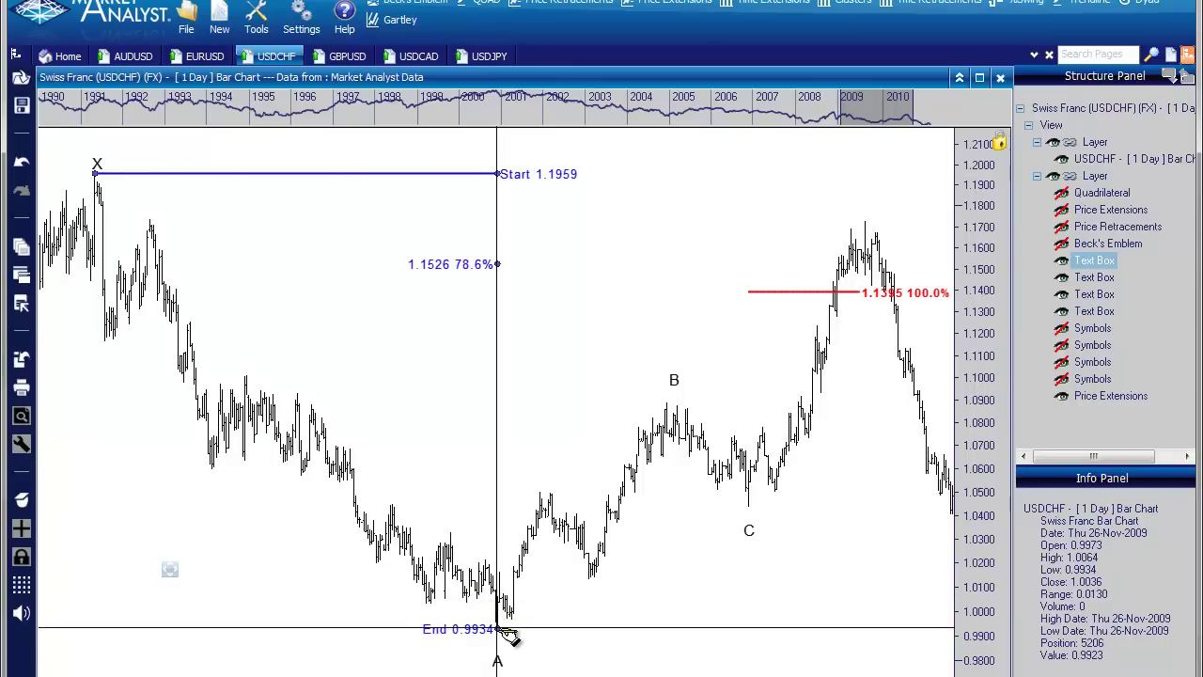
drag(497, 628, 501, 628)
drag(830, 626, 874, 628)
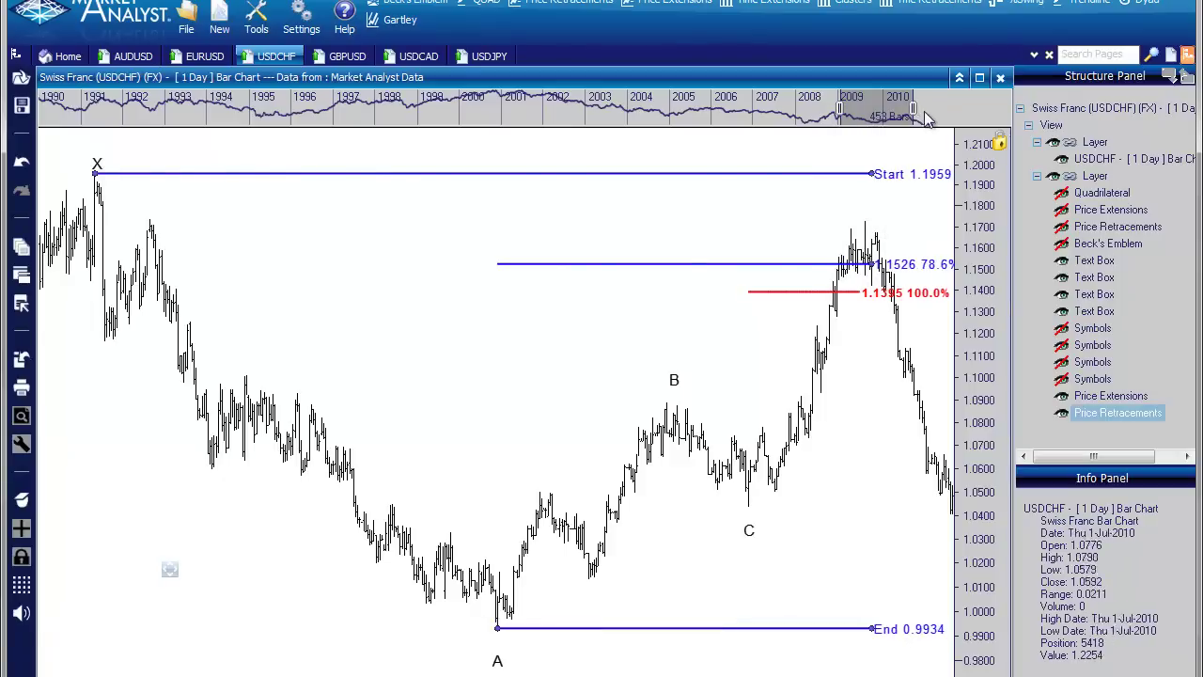
drag(912, 107, 916, 105)
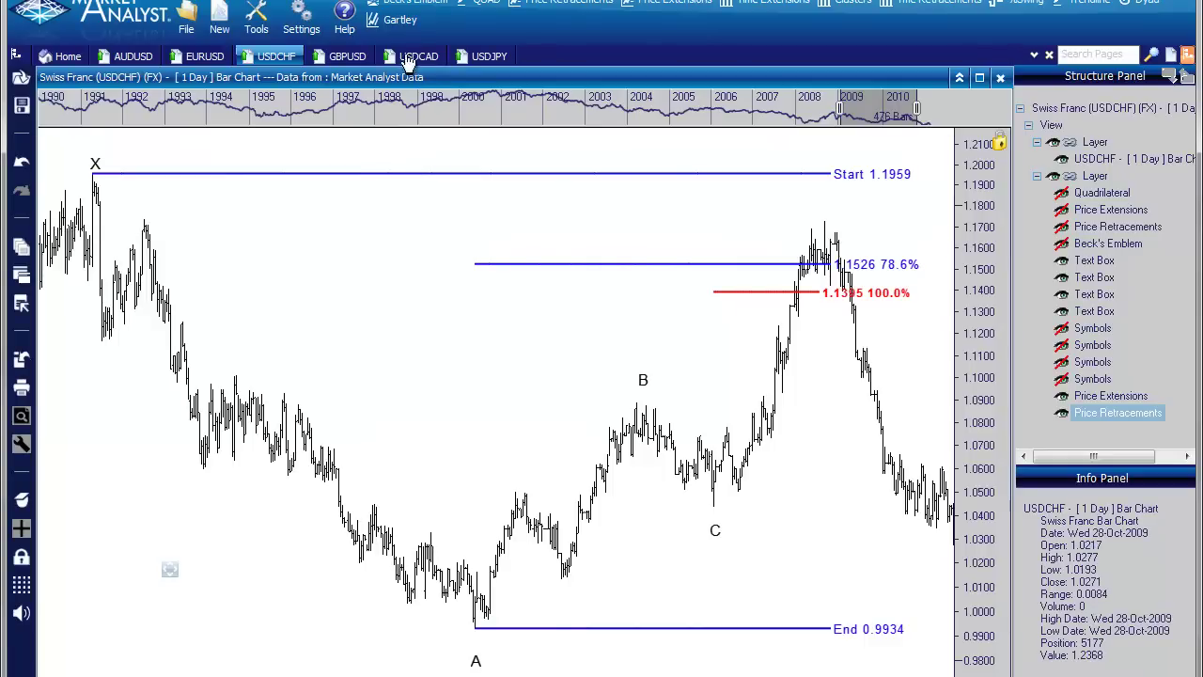
Step: Draw a green Beck's Emblem anchored at the X high, its circle sized down to the A low
click(257, 17)
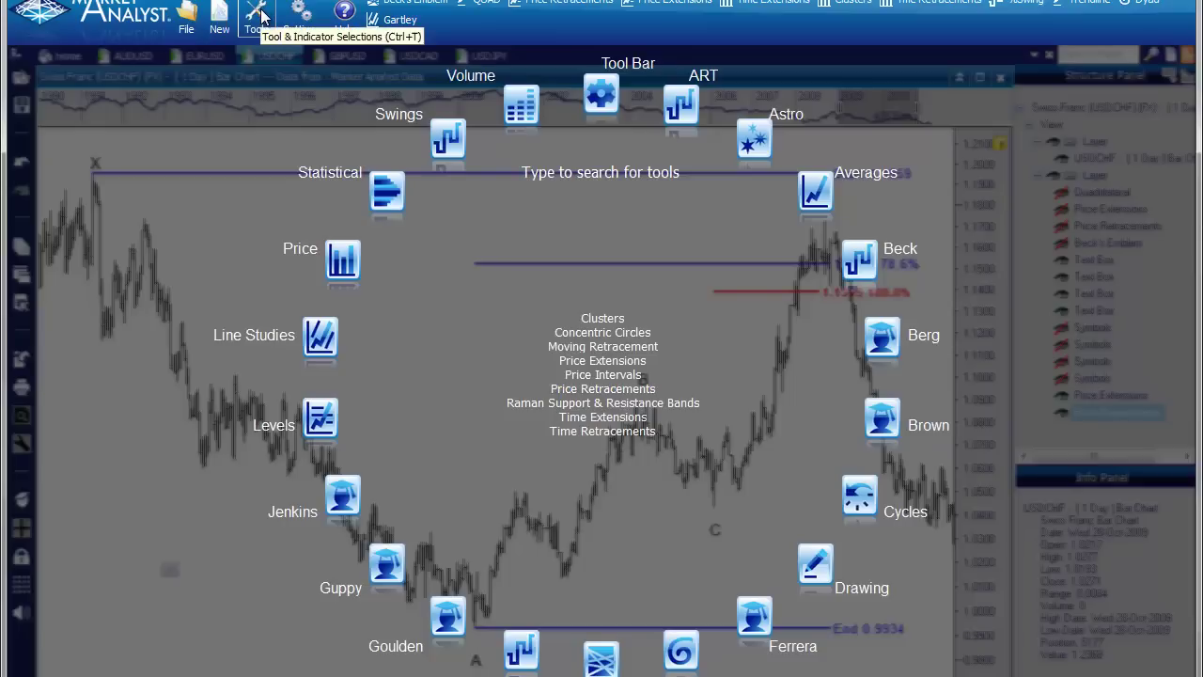
mouse_move(864, 269)
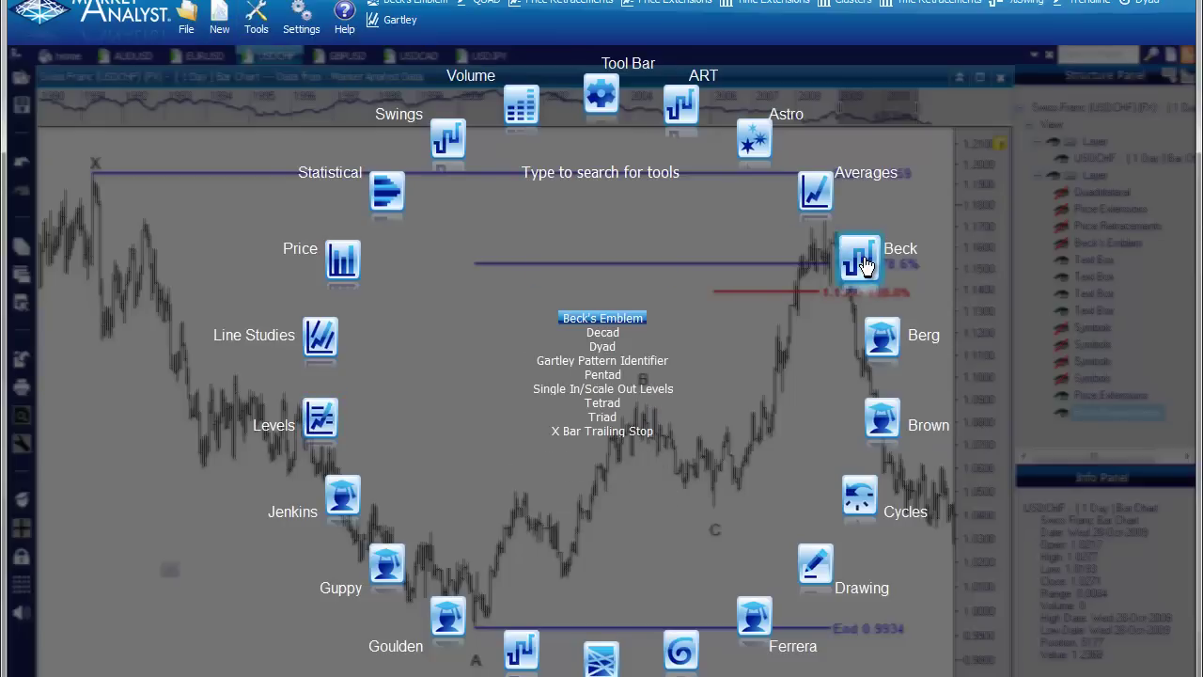
click(628, 320)
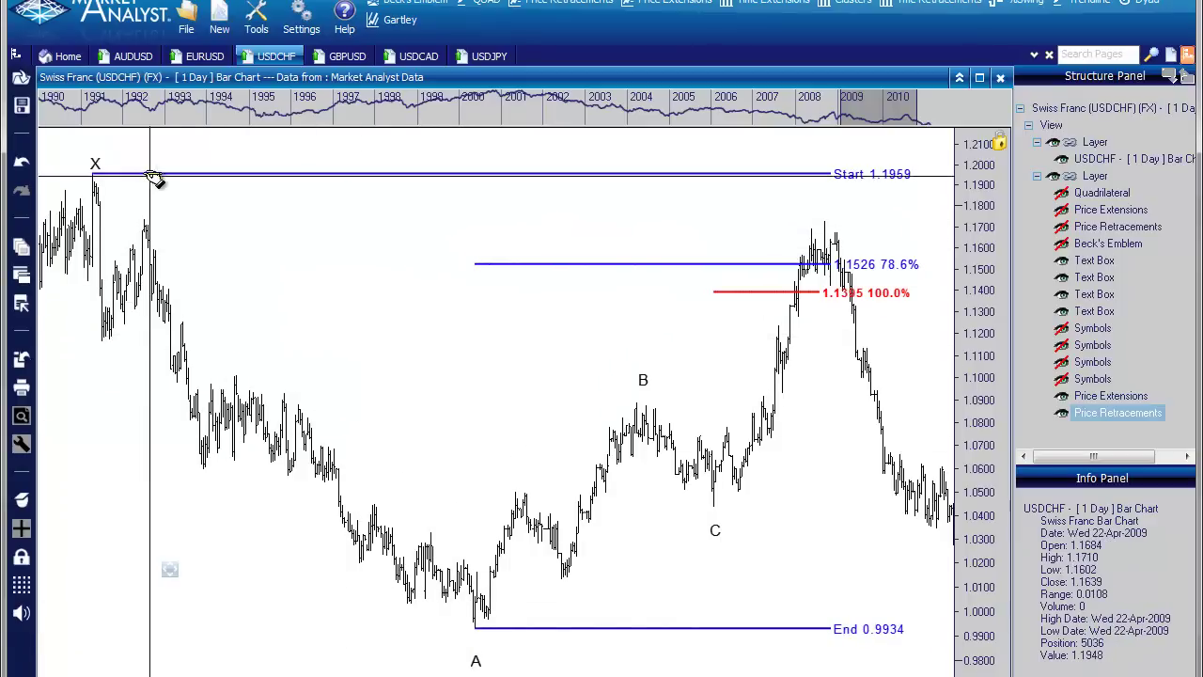
click(95, 176)
drag(113, 179, 477, 635)
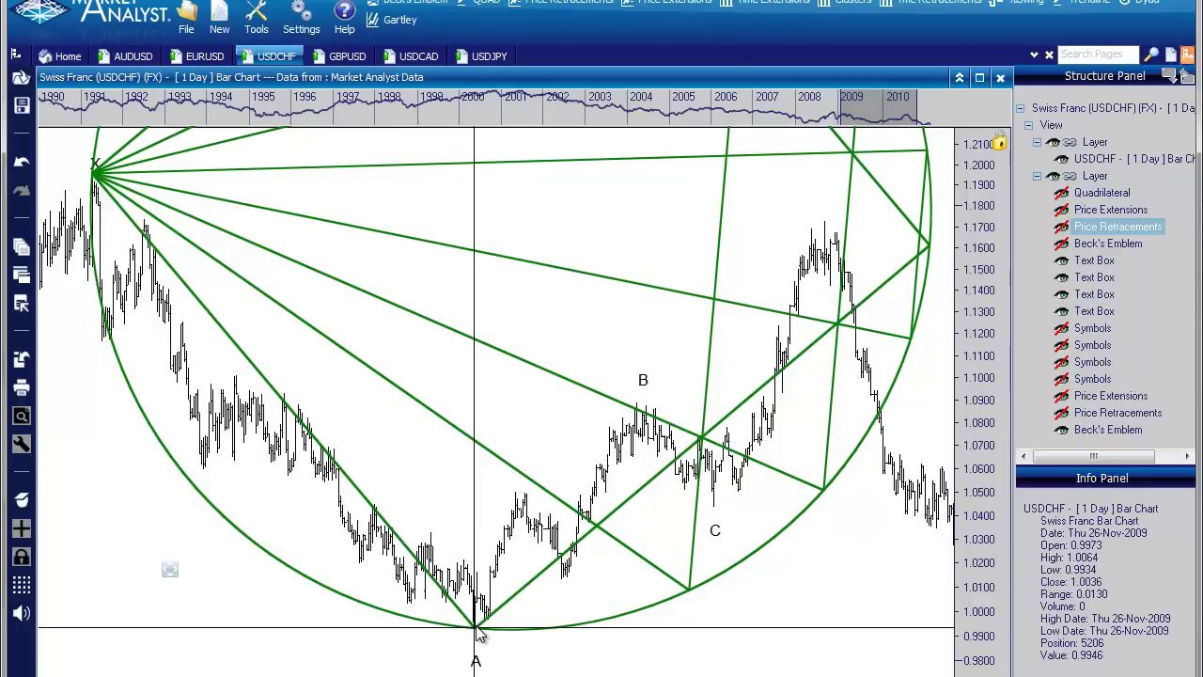
Step: Draw a shaded green quadrilateral through A, B, C and a corner near 1.14, then reposition the C label
click(266, 21)
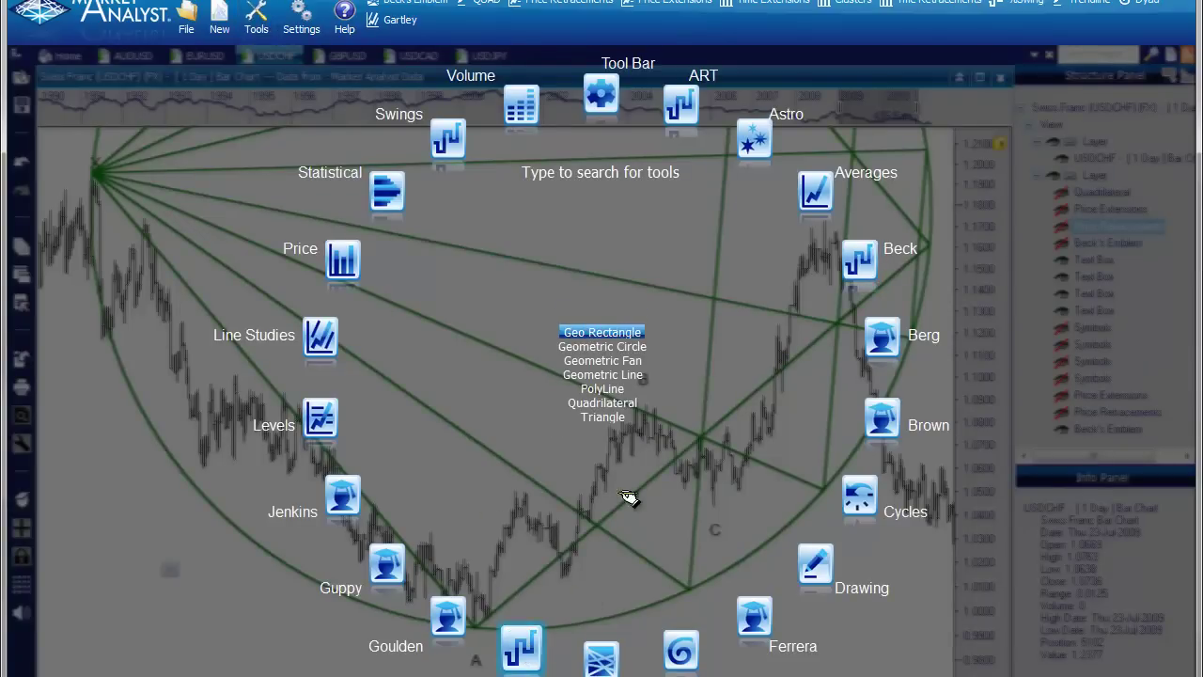
key(Escape)
click(482, 630)
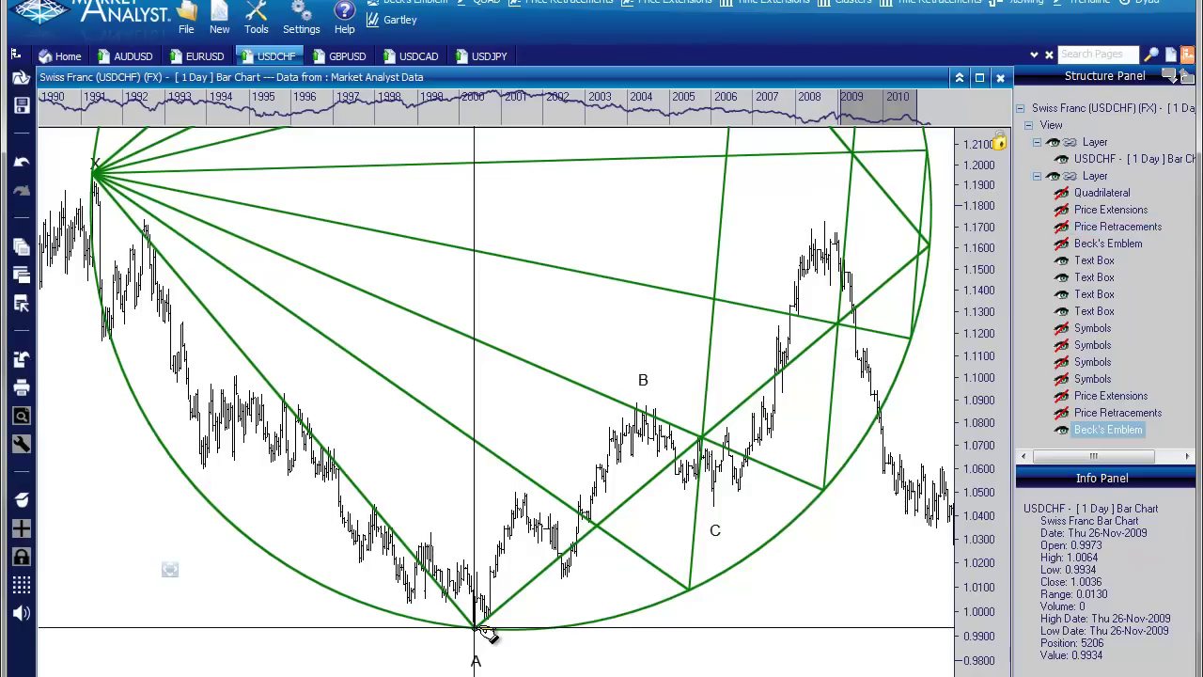
click(647, 404)
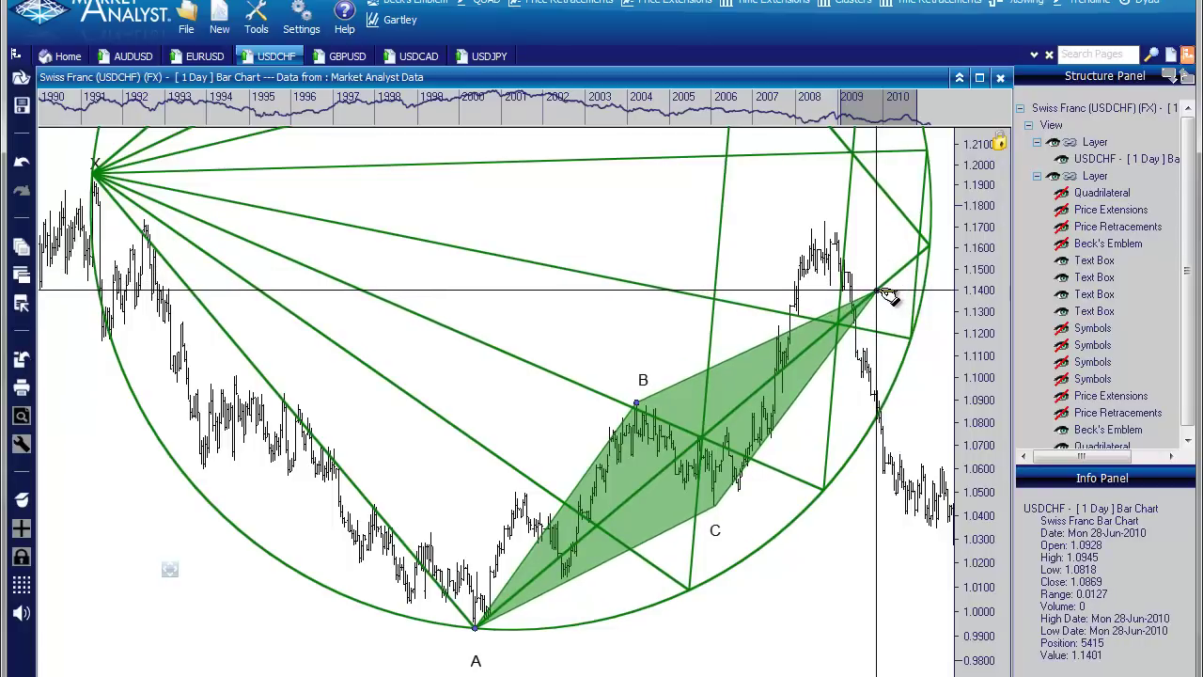
click(884, 292)
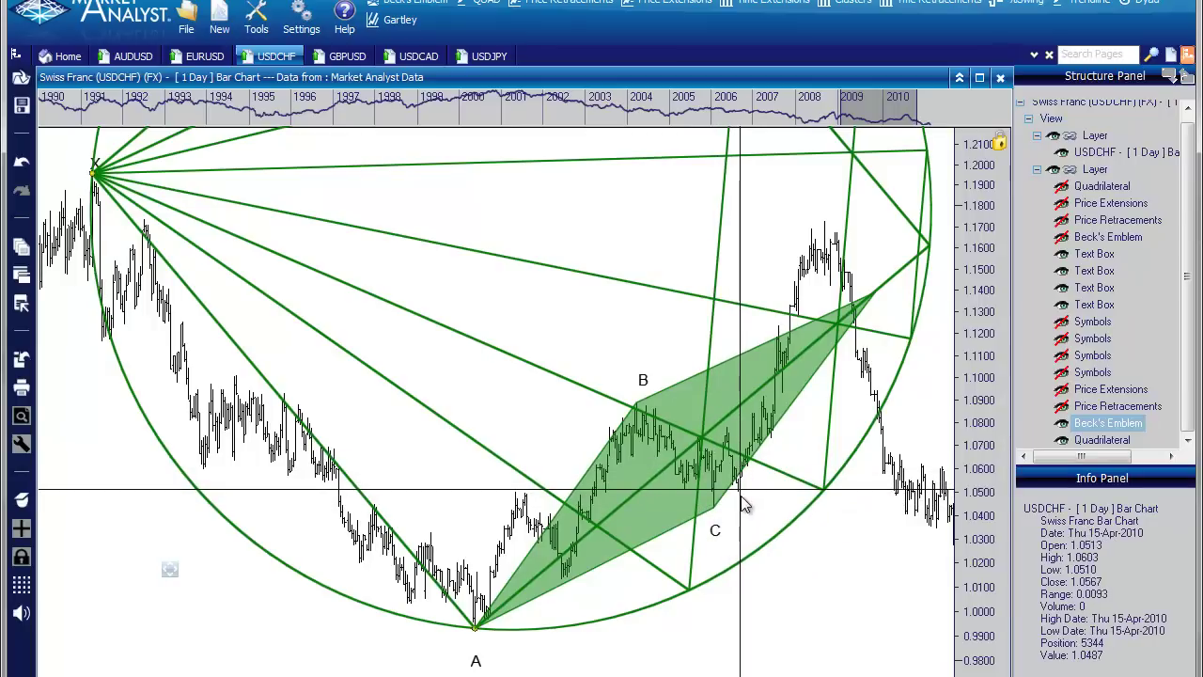
click(714, 531)
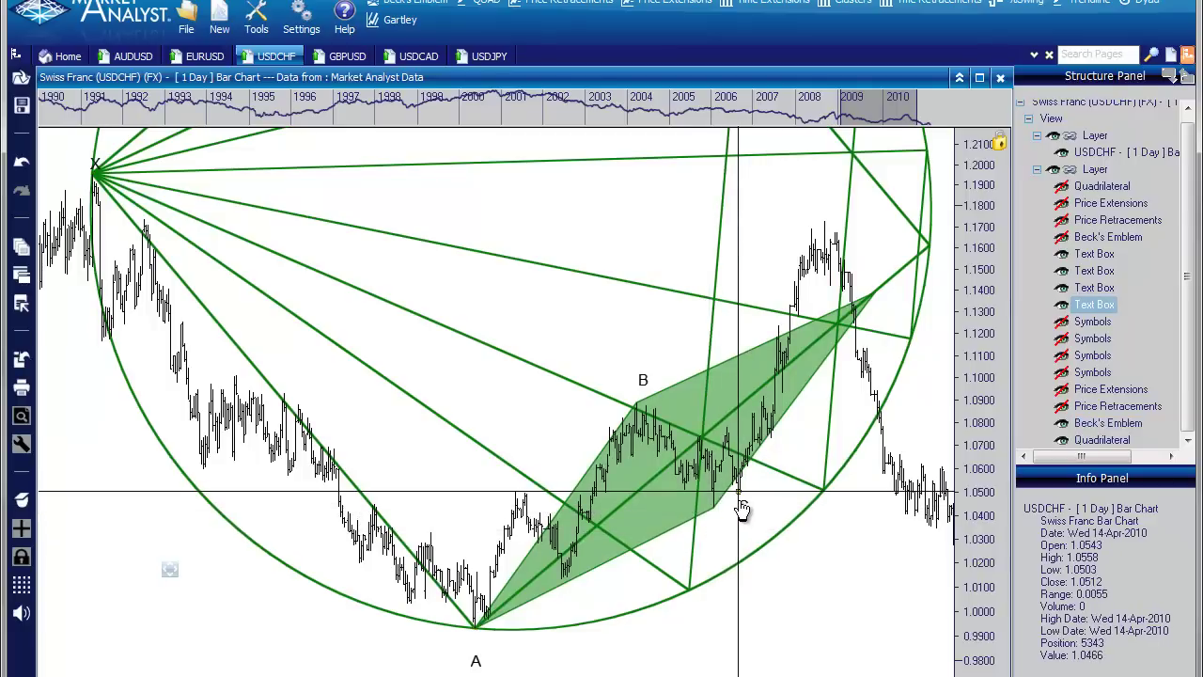
click(774, 508)
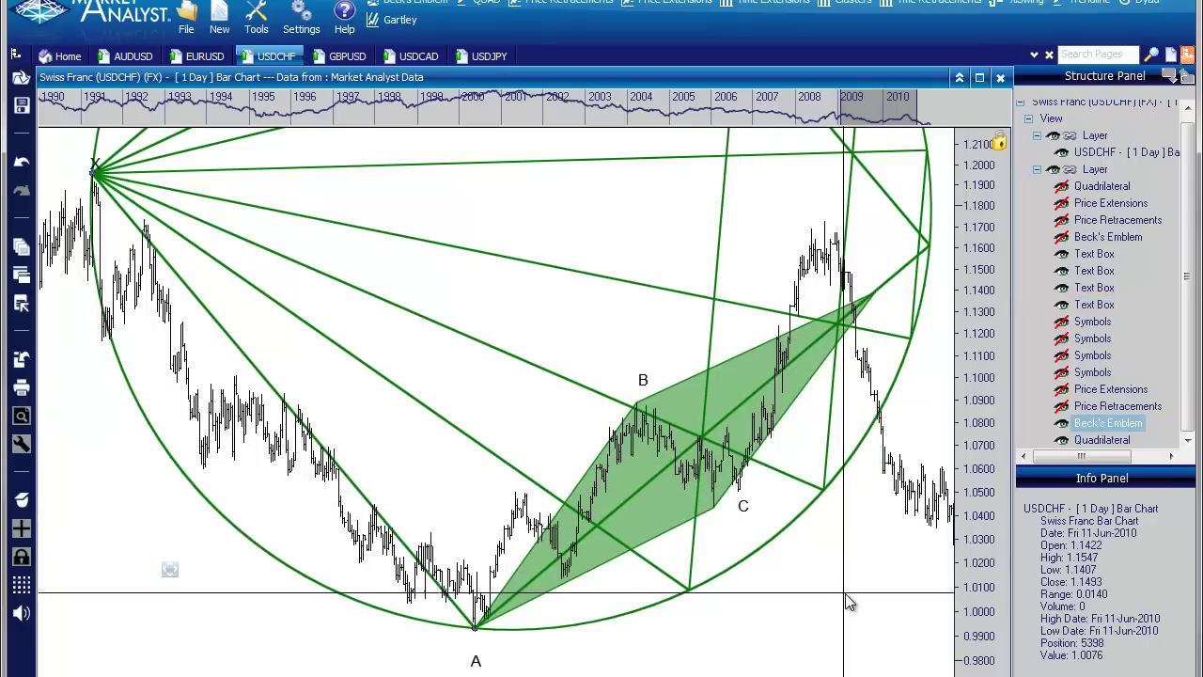
Step: Draw a blue swing line from point A to point C, labelled 27.21, and bring up its delete option
click(851, 151)
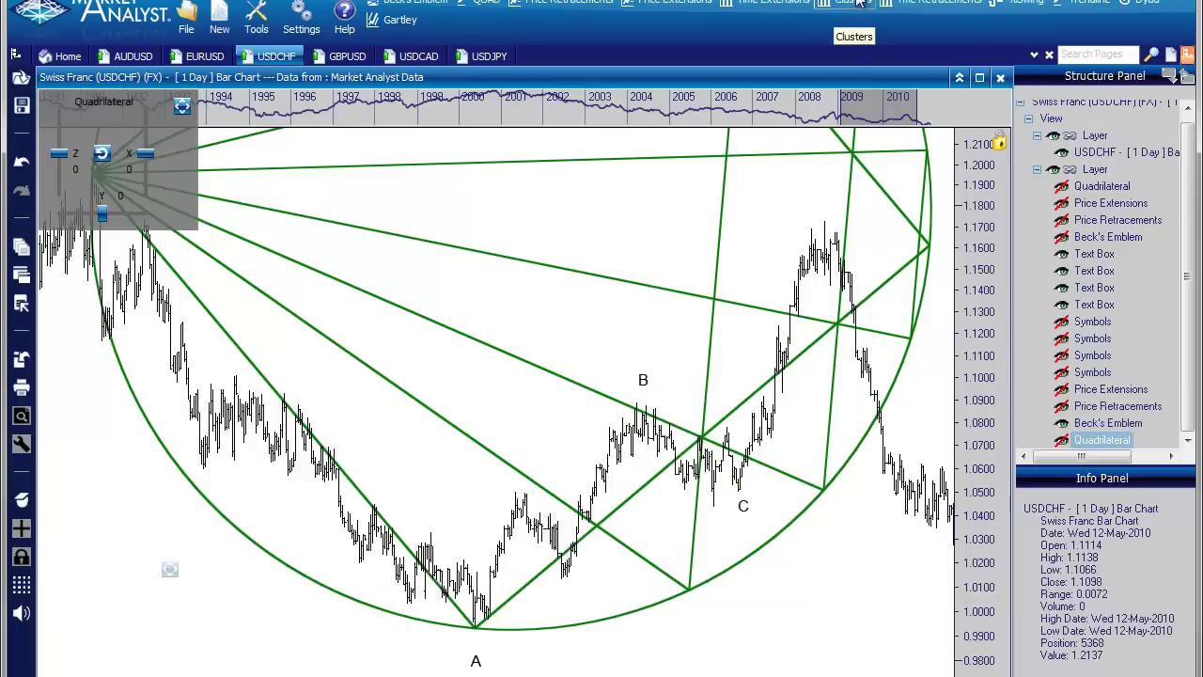
click(1013, 9)
click(476, 625)
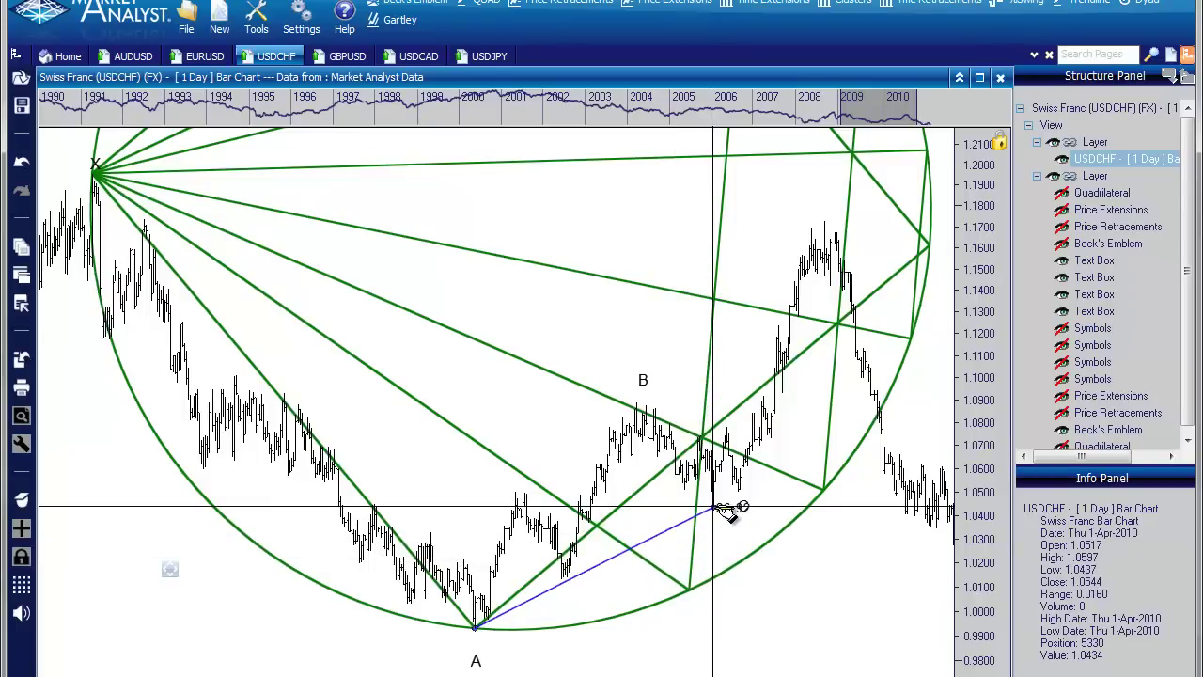
click(722, 509)
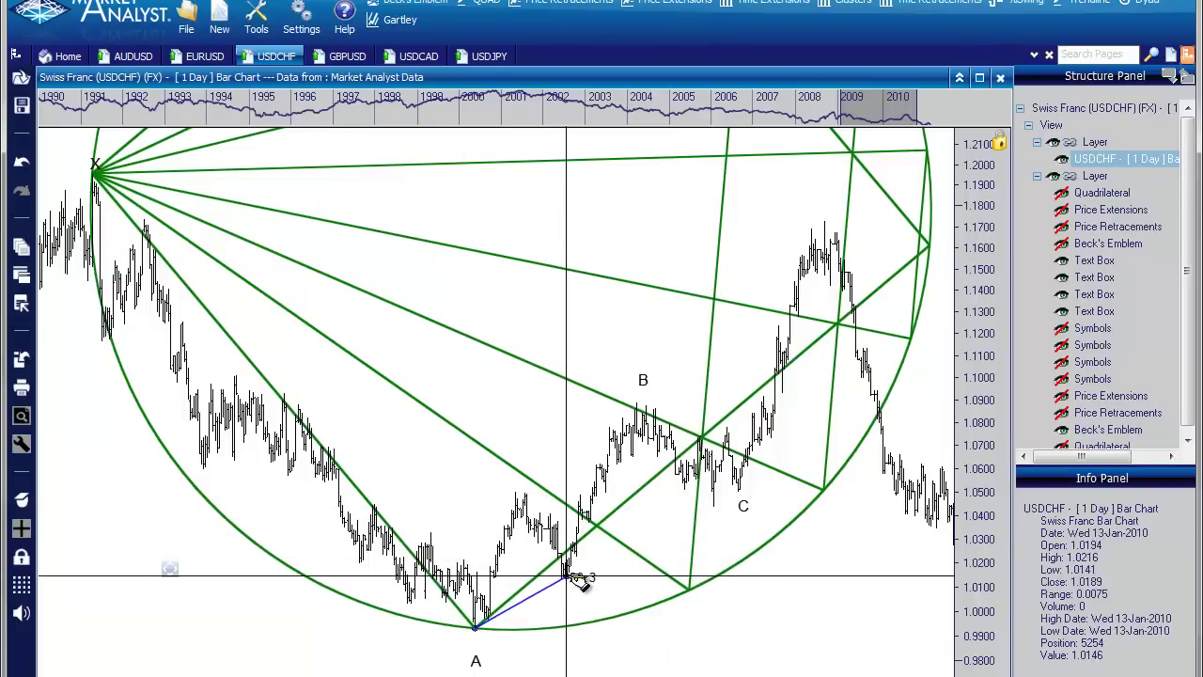
click(748, 495)
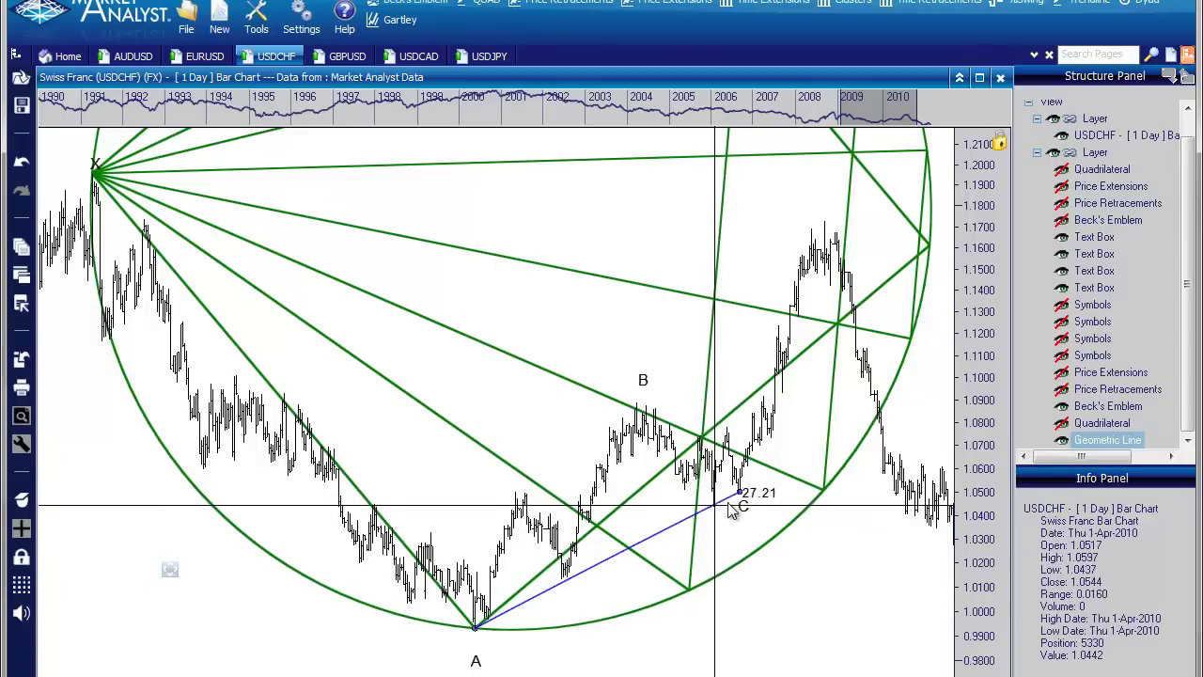
click(678, 525)
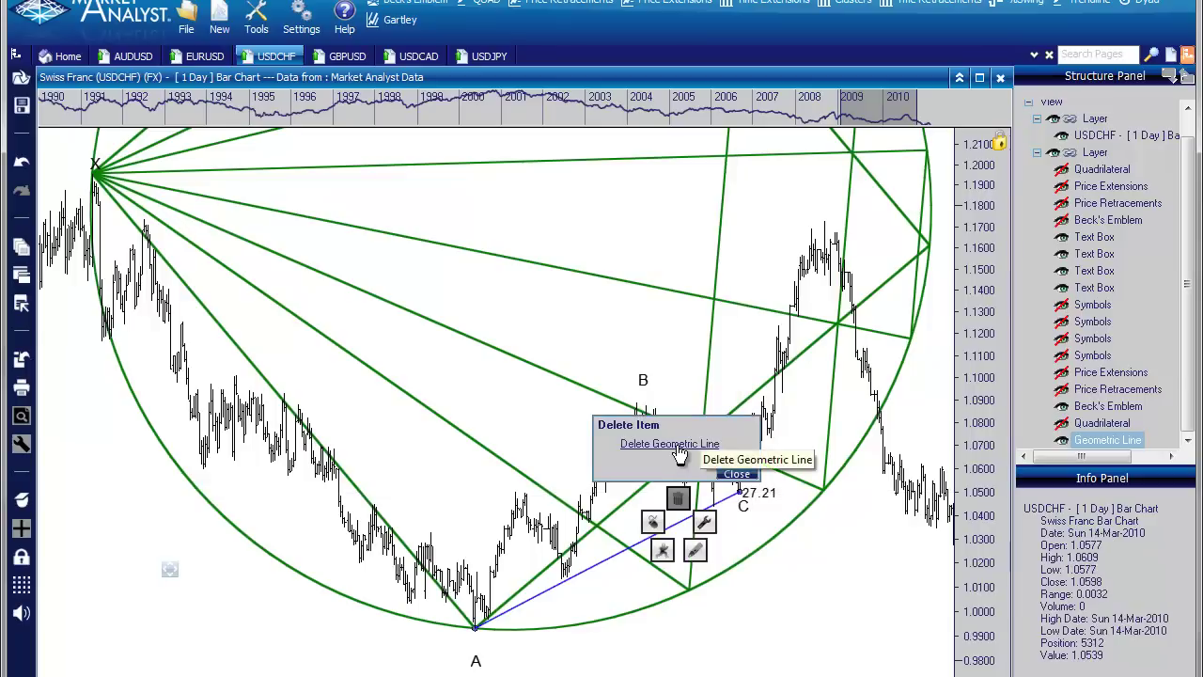
Step: Delete the blue A–C line and drag the quadrilateral's top corner up toward the 1.15 level
click(678, 452)
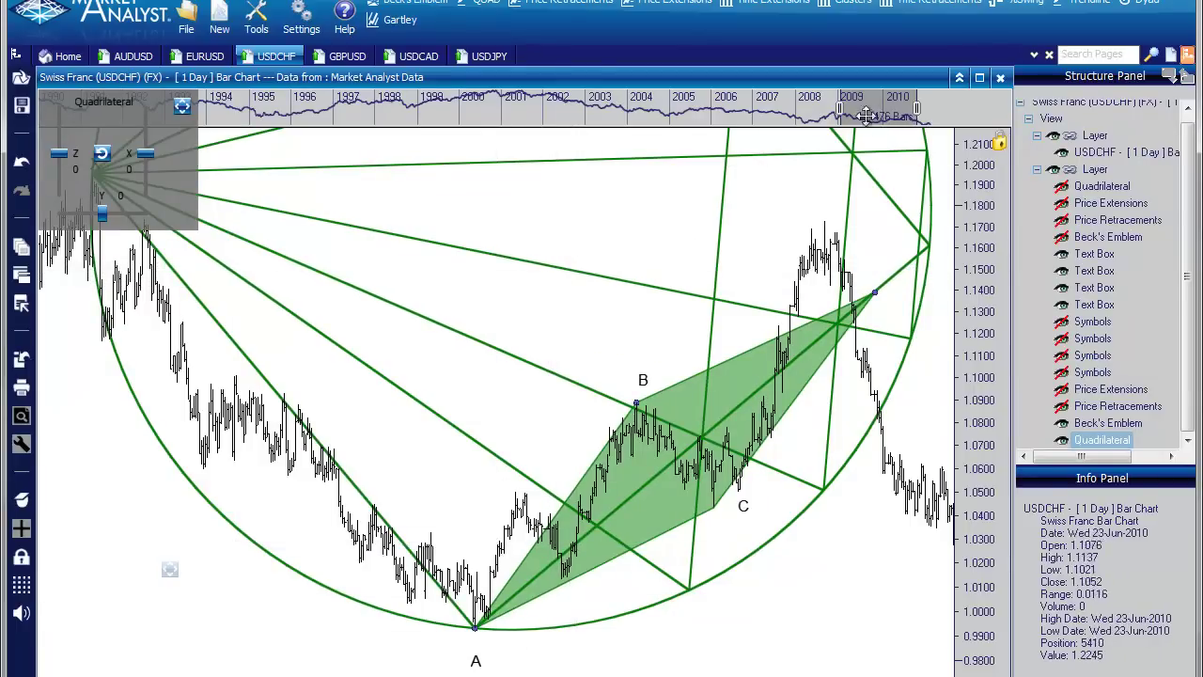
drag(841, 105, 798, 88)
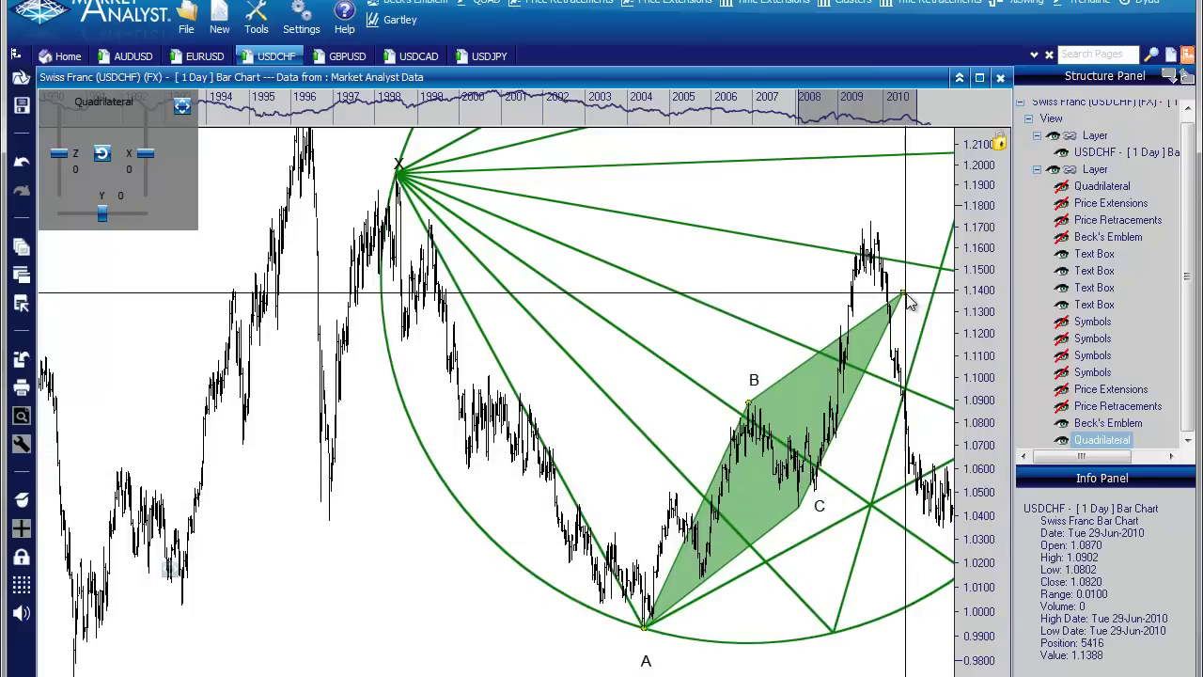
drag(907, 295, 919, 277)
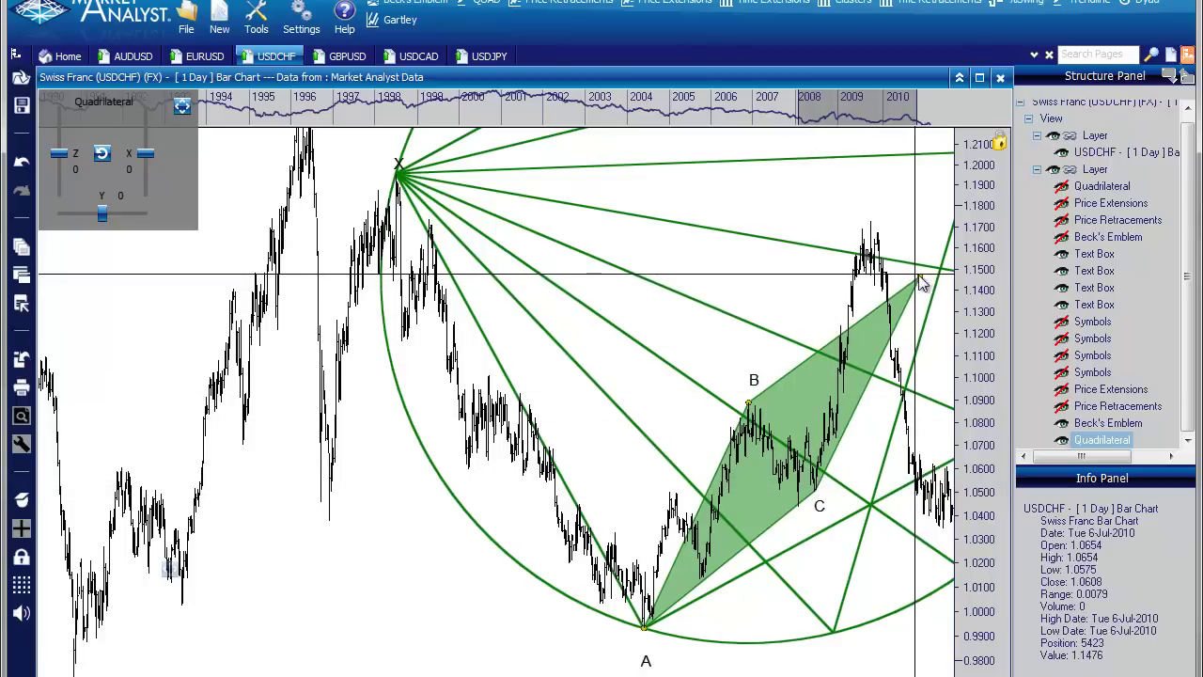
mouse_move(919, 280)
mouse_down()
mouse_move(925, 267)
mouse_move(904, 294)
mouse_move(919, 278)
mouse_up()
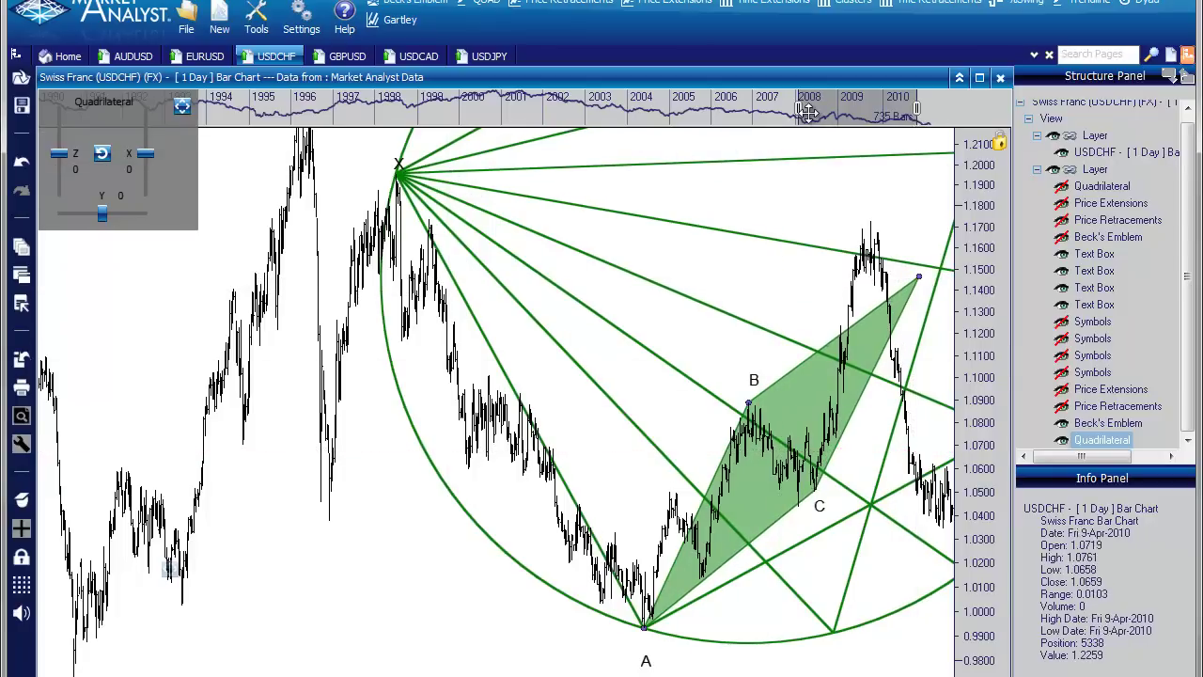
drag(833, 107, 856, 96)
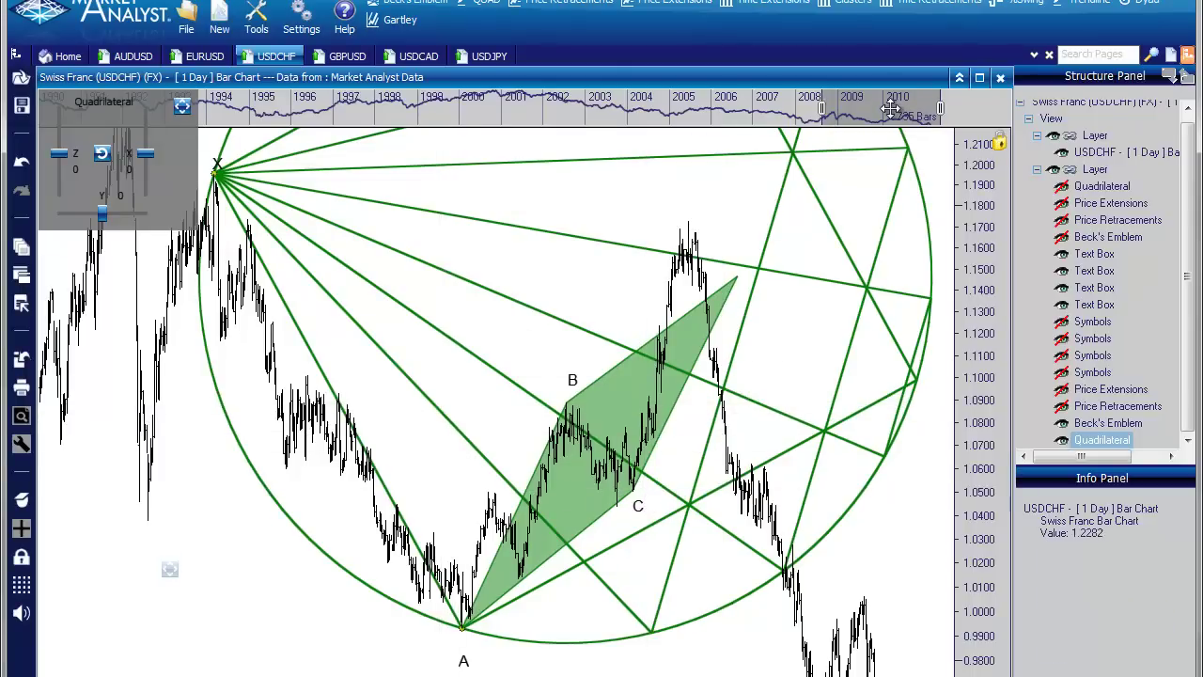
Step: Adjust the overview range so the whole Beck's Emblem circle and quadrilateral are in view
mouse_move(840, 106)
mouse_down()
mouse_move(849, 111)
mouse_move(837, 81)
mouse_move(806, 100)
mouse_move(845, 105)
mouse_move(831, 100)
mouse_up()
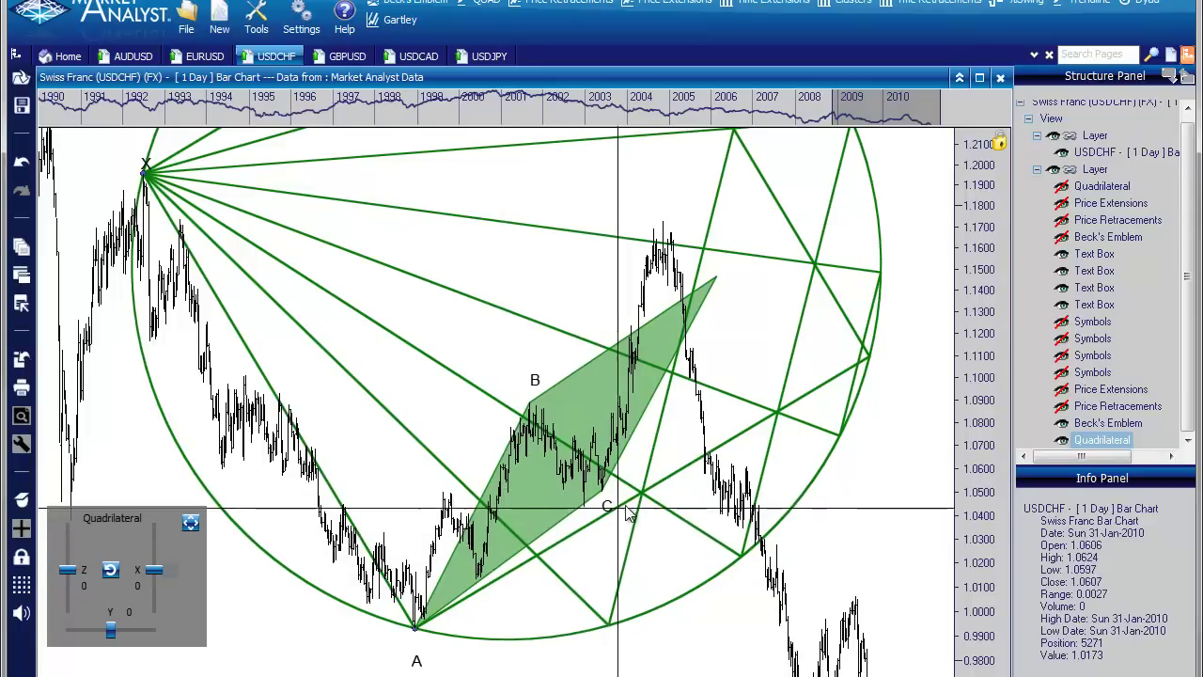
drag(939, 104, 930, 103)
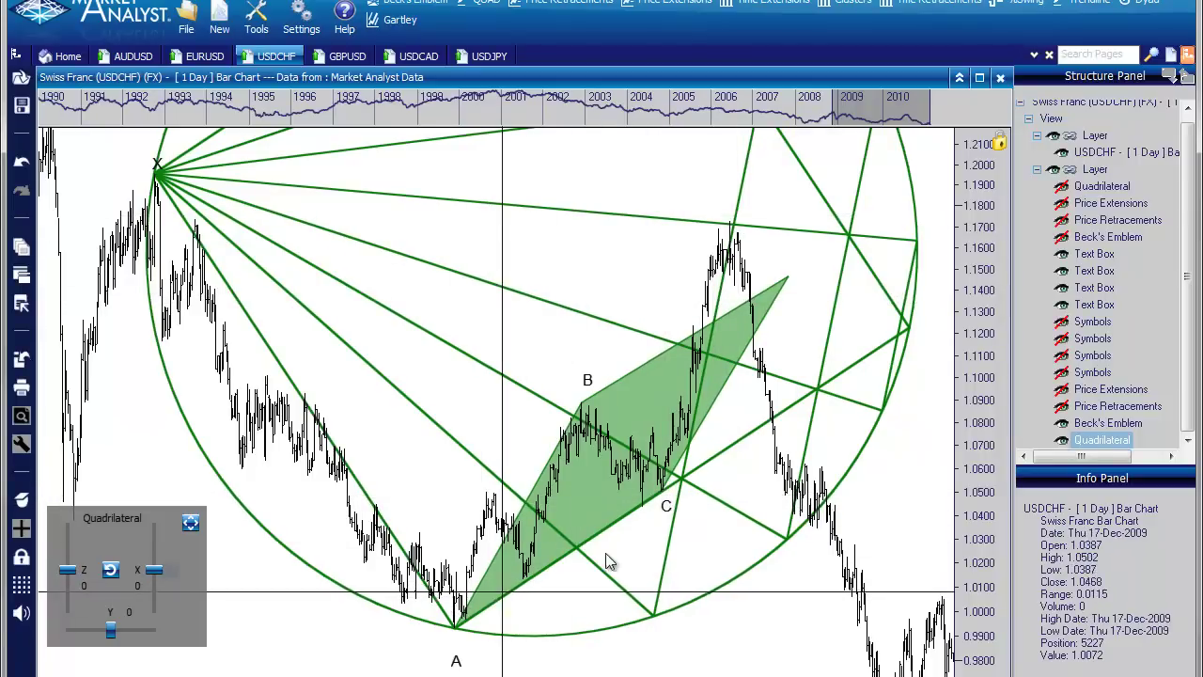
Step: Open Chart Properties from the radial menu and zoom out to fit the full X-A-B-C pattern
right_click(776, 627)
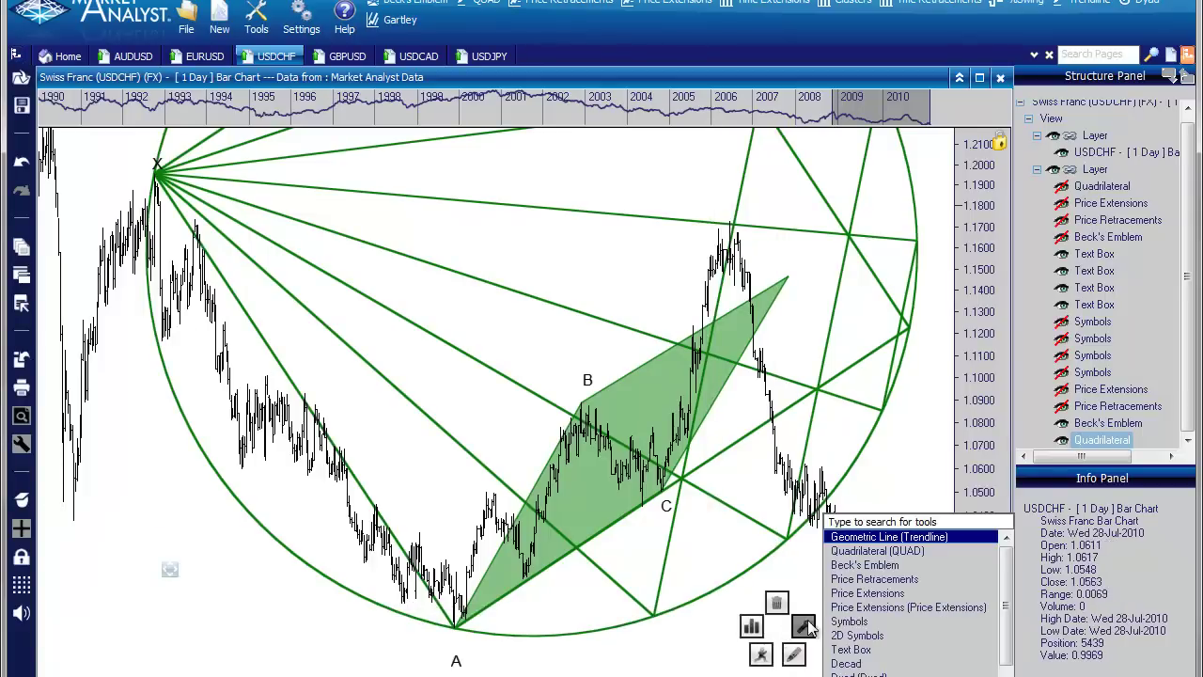
click(794, 656)
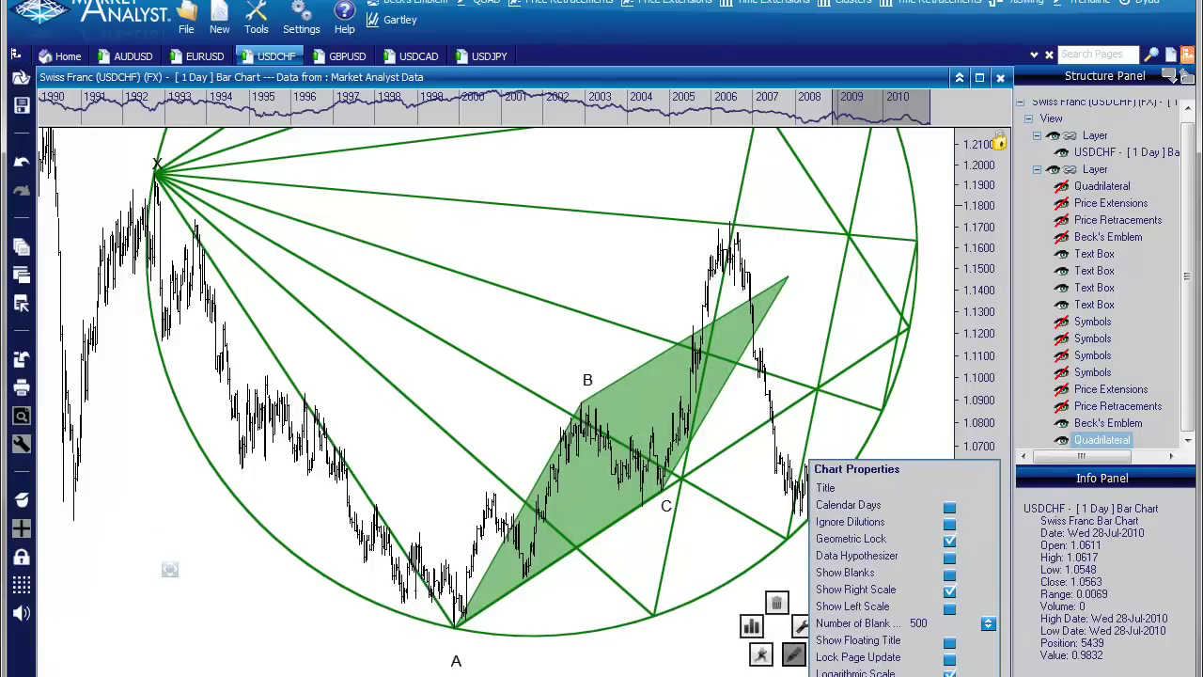
mouse_move(830, 110)
mouse_down()
mouse_move(745, 103)
mouse_move(831, 91)
mouse_up()
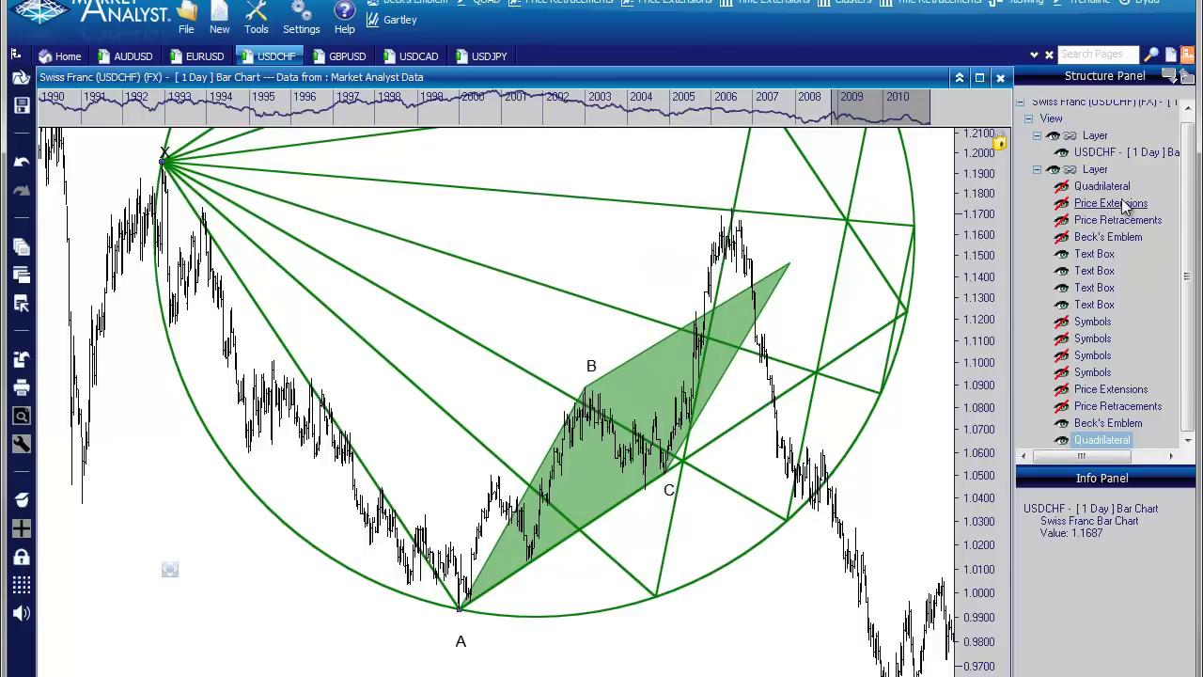
Step: Unhide the Price Retracements levels in the Structure Panel so the 1.1529 level appears
click(1061, 218)
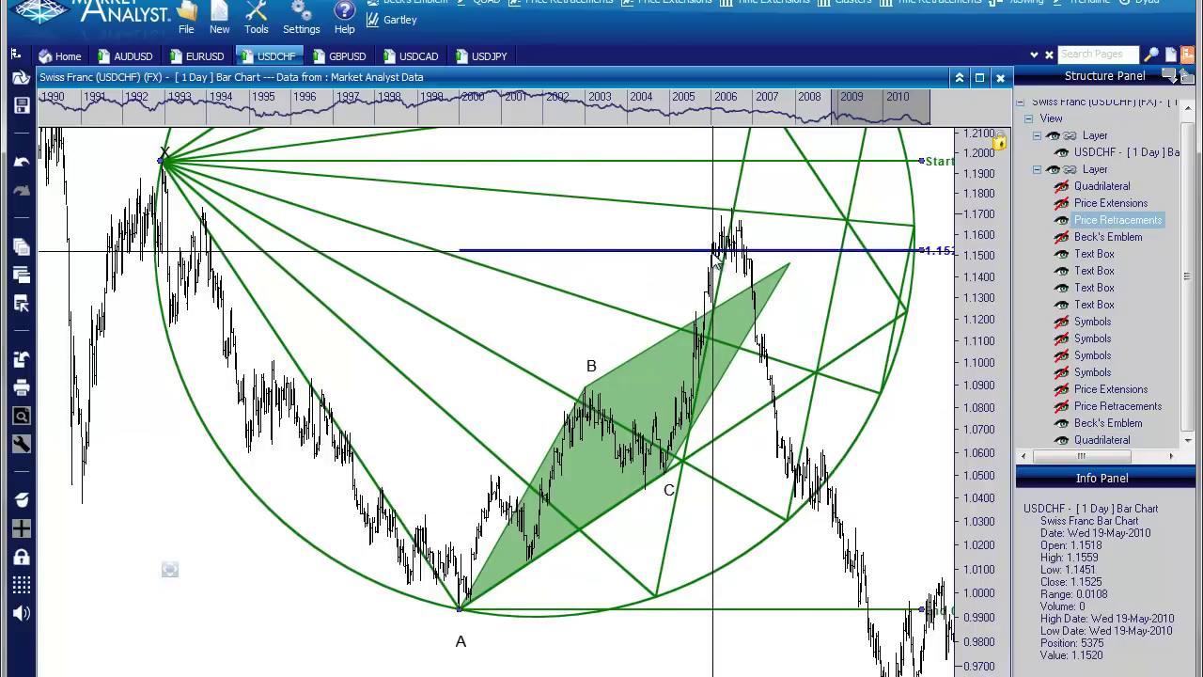
drag(931, 105, 931, 105)
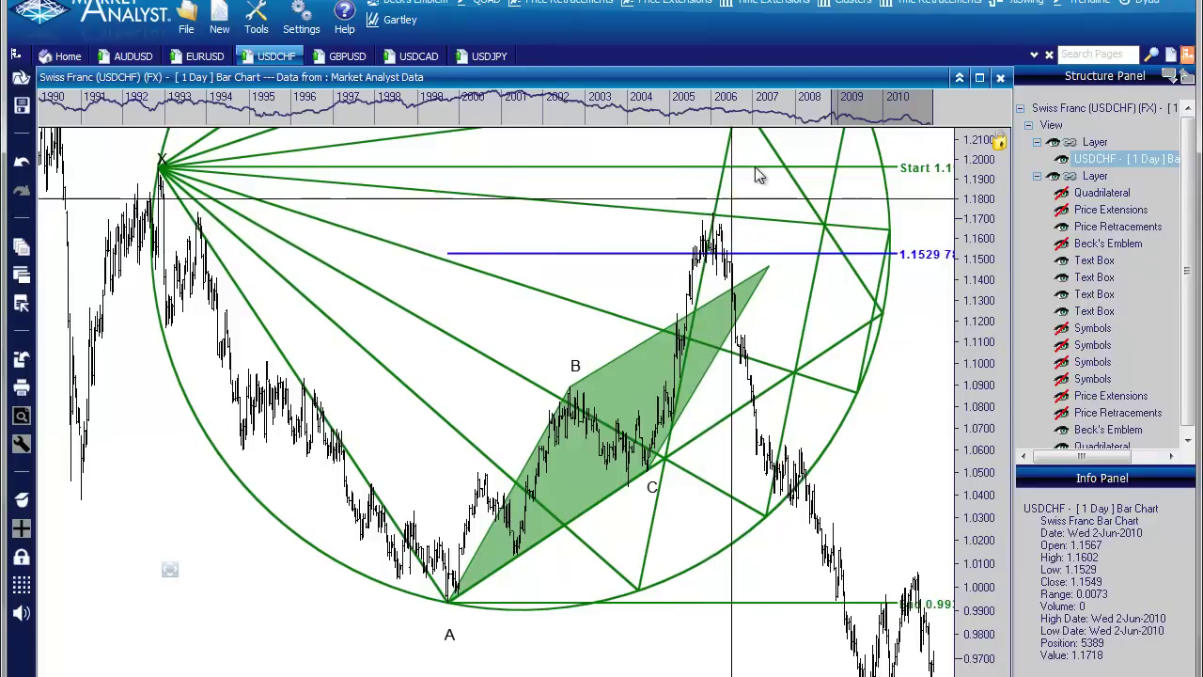
Step: Zoom in slightly and shift the price scale so Start 1.1963, 1.1529 78.6% and 0.9934 labels show
drag(832, 106, 842, 107)
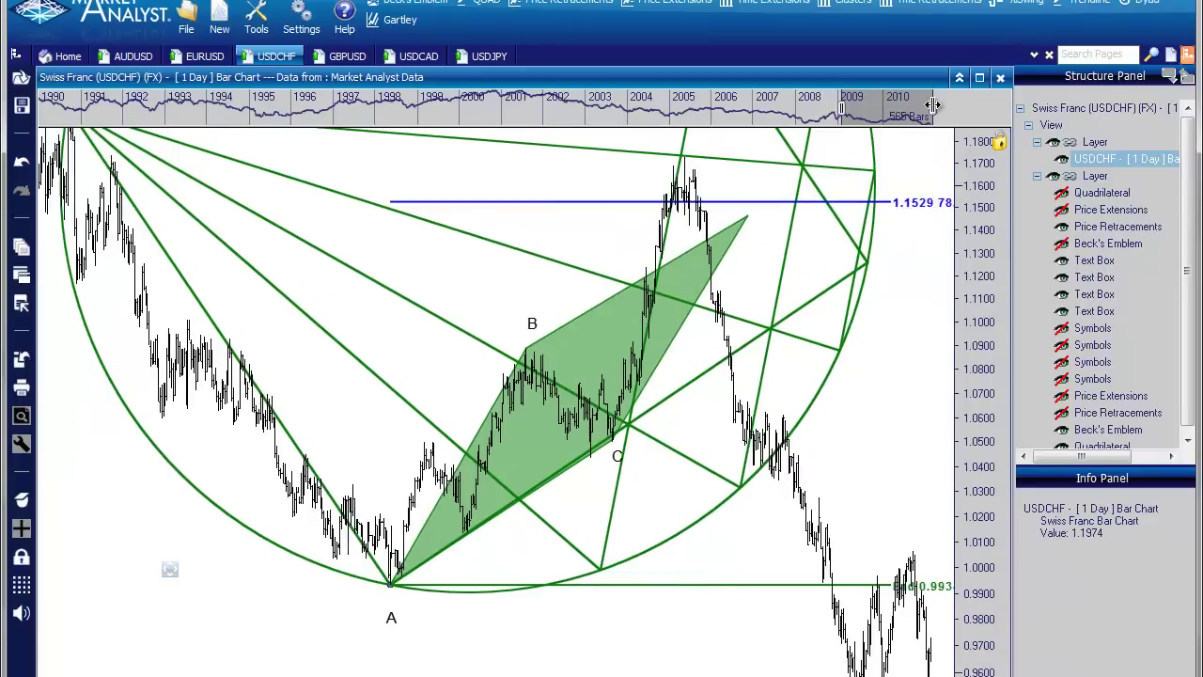
drag(934, 107, 943, 106)
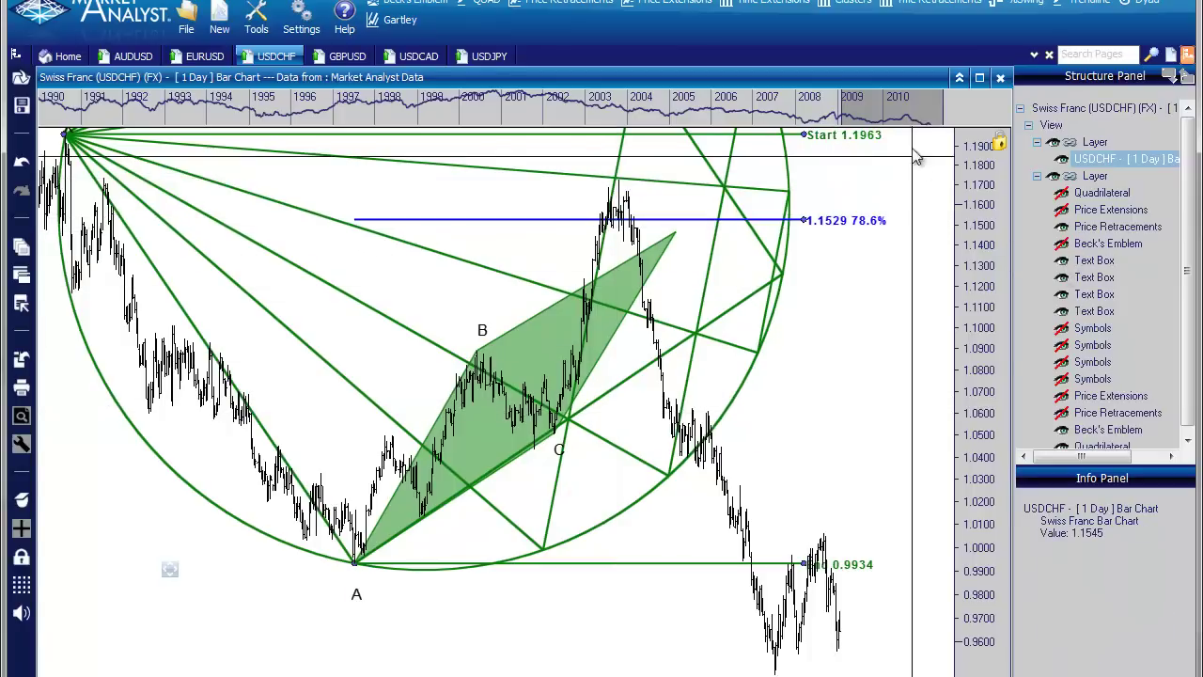
drag(972, 204, 978, 236)
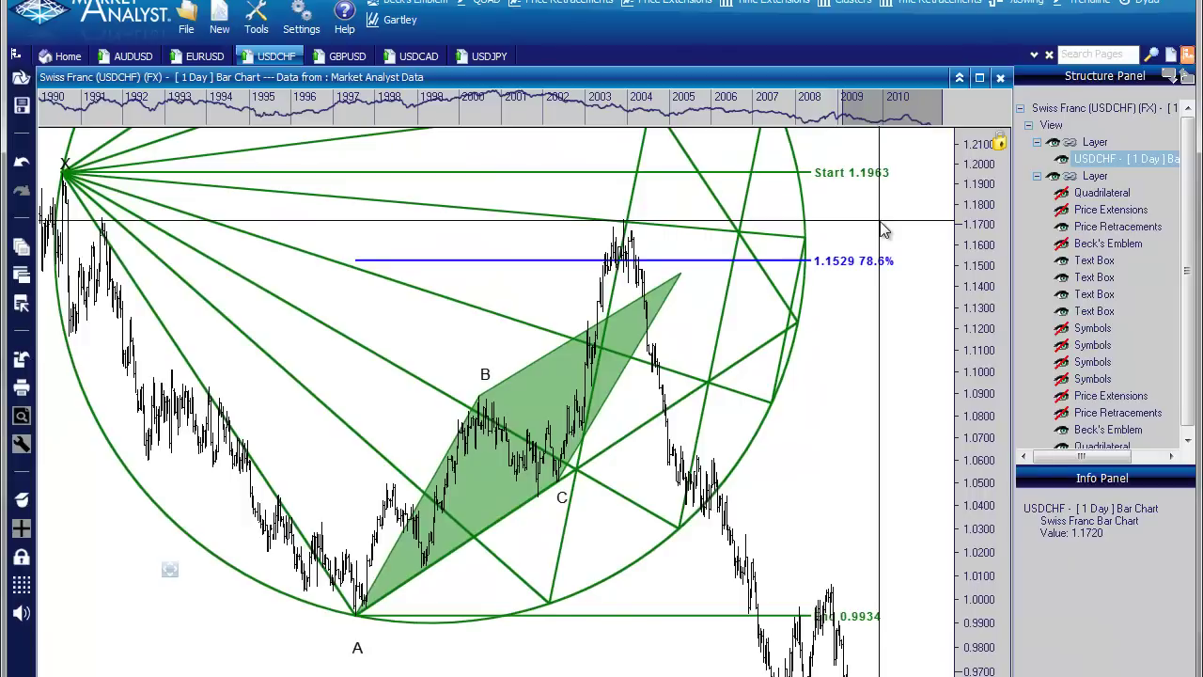